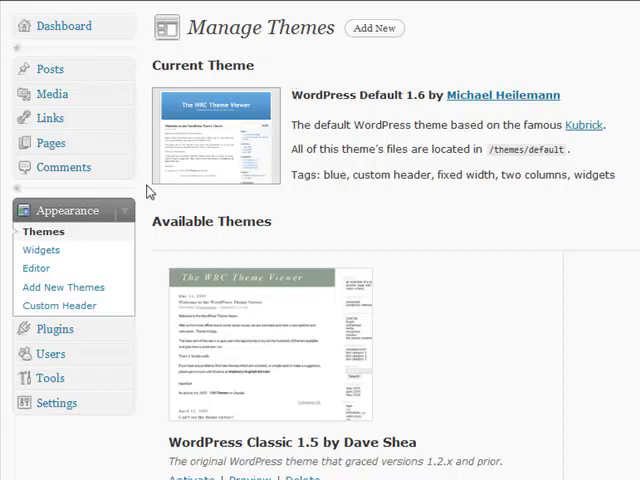
Expand the Plugins menu to reveal Installed, Add New and Editor
click(125, 332)
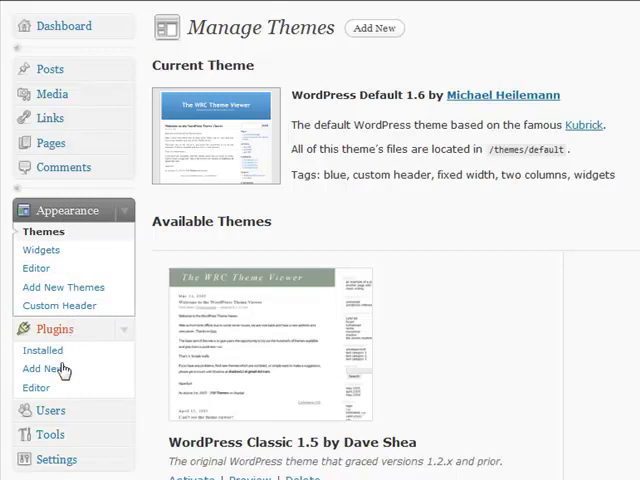
Open the Theme Editor and keep WordPress Default selected in the theme dropdown
click(64, 272)
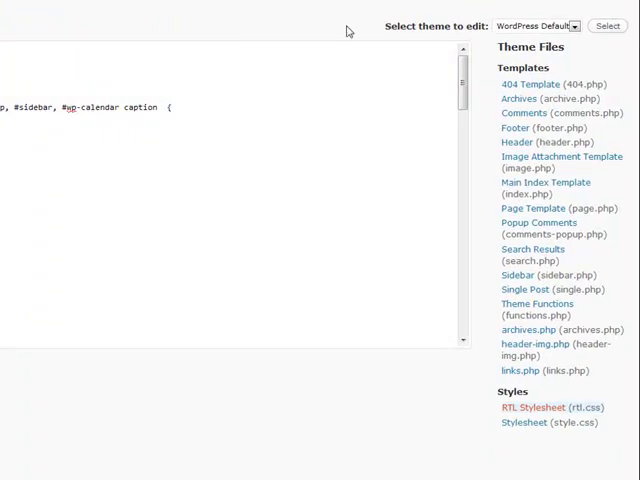
click(556, 27)
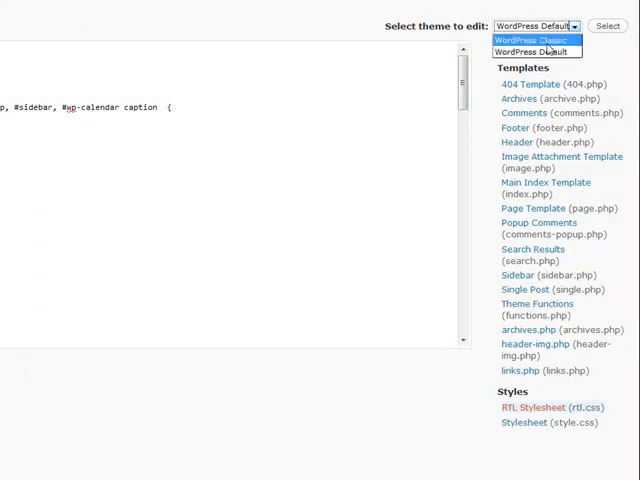
click(522, 6)
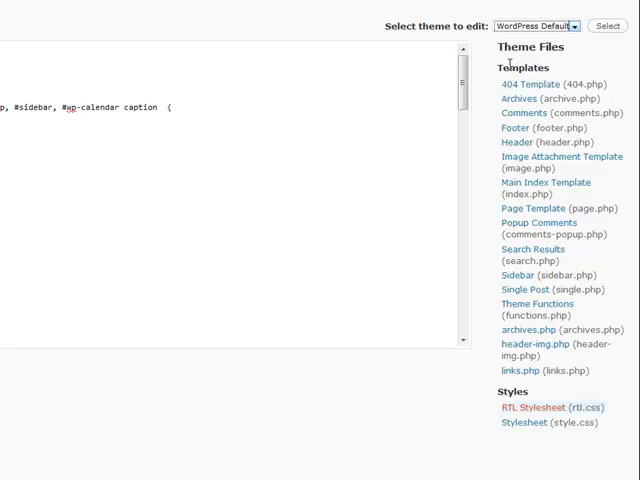
click(499, 48)
drag(499, 48, 590, 57)
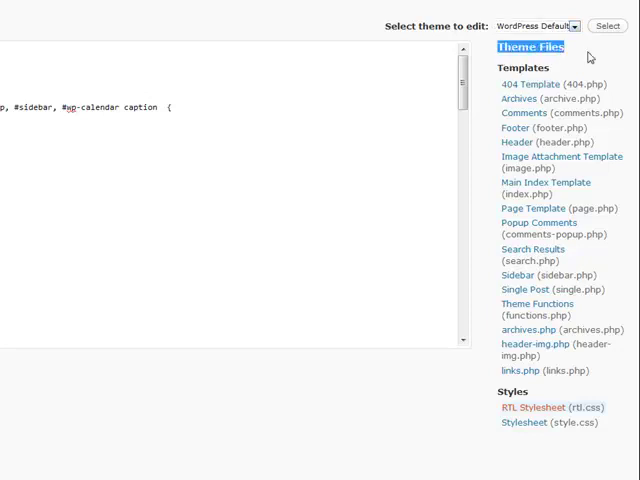
click(590, 57)
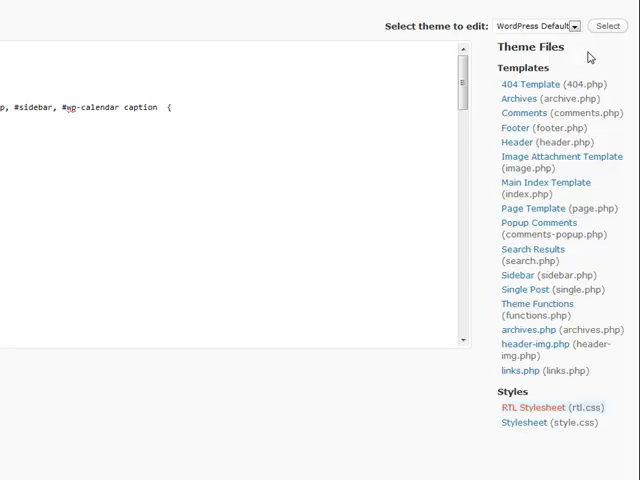